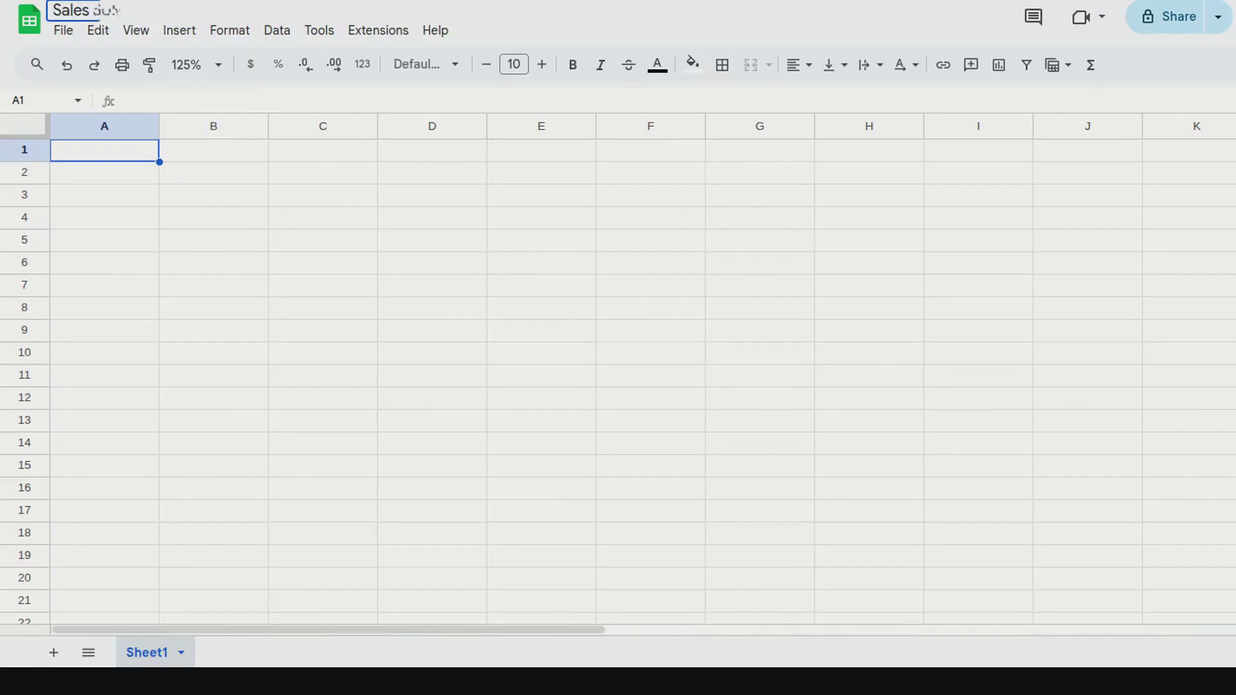
Title the spreadsheet Sales SUMIF Demo and enter the headers Product, Region, Sales and Status in A1:D1
{"action": "key", "text": "Return"}
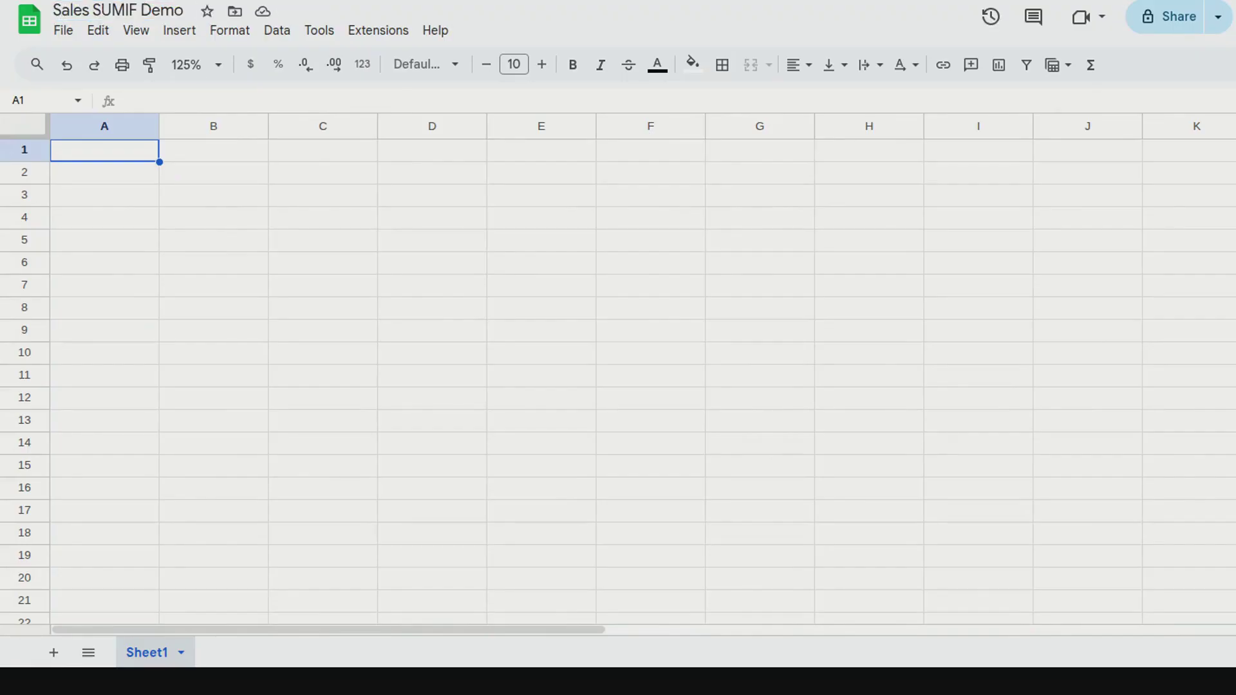
{"action": "type", "text": "Product"}
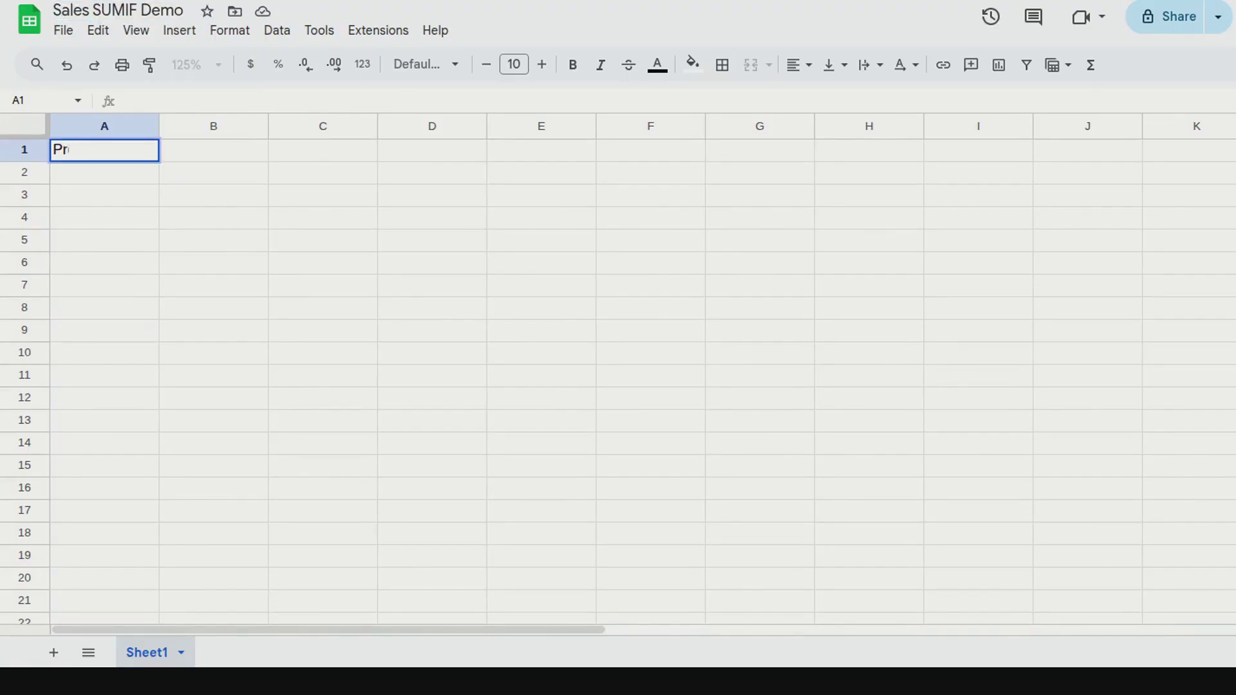
{"action": "key", "text": "Tab"}
{"action": "type", "text": "Region"}
{"action": "key", "text": "Tab"}
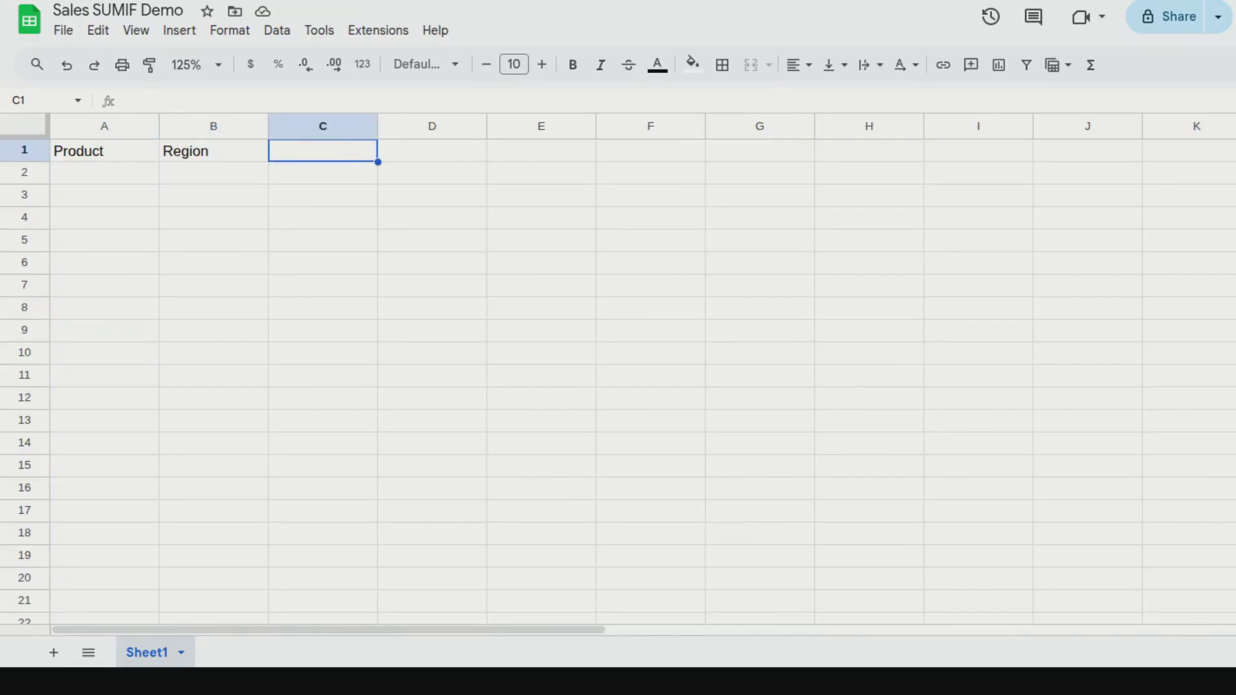
{"action": "type", "text": "Sales"}
{"action": "key", "text": "Tab"}
{"action": "type", "text": "Status"}
{"action": "key", "text": "Return"}
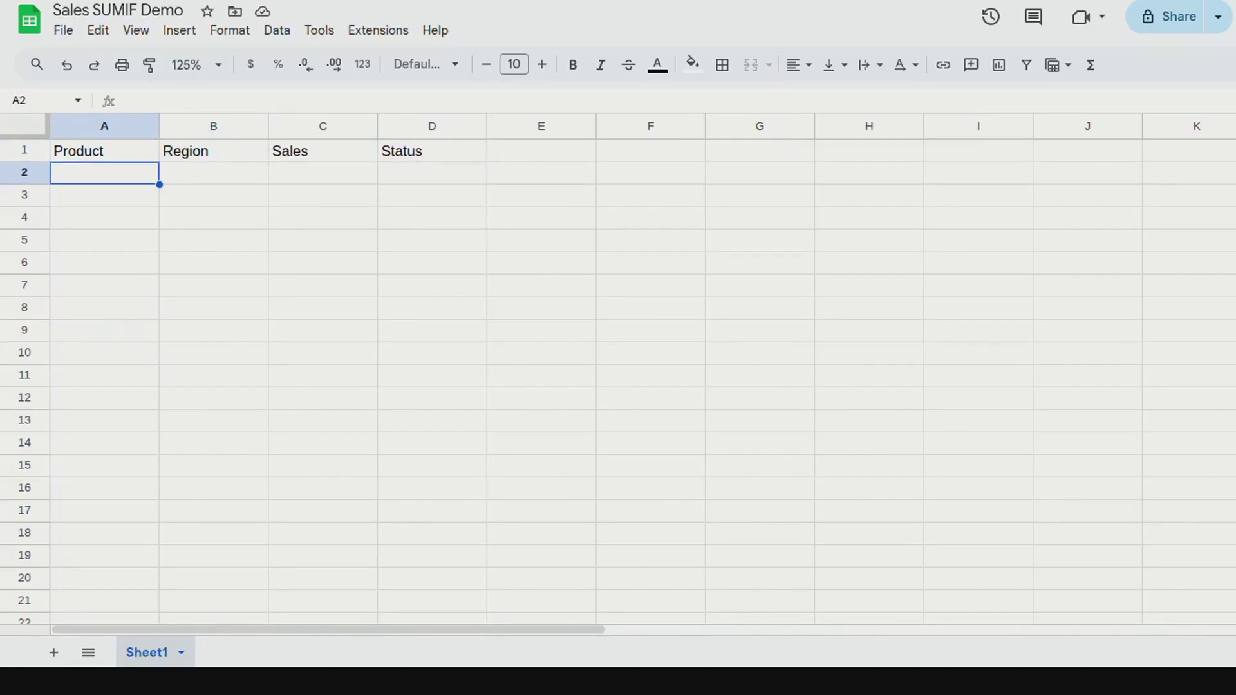
Fill row 2 with the record Laptop, West, 800, Active
{"action": "type", "text": "Laptop"}
{"action": "key", "text": "Tab"}
{"action": "type", "text": "West\t800"}
{"action": "key", "text": "Tab"}
{"action": "type", "text": "Active"}
{"action": "key", "text": "Return"}
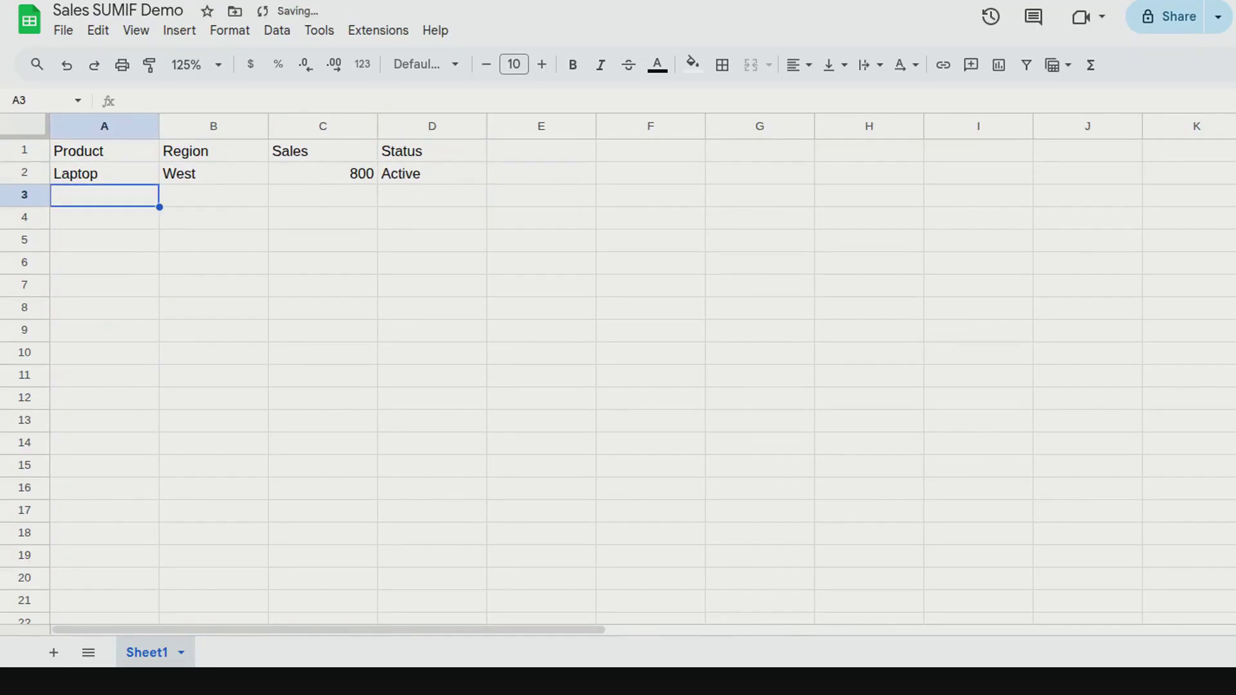
Fill row 3 with the record Mouse, East, 200, Active
{"action": "type", "text": "Mouse"}
{"action": "key", "text": "Tab"}
{"action": "type", "text": "East"}
{"action": "key", "text": "Tab"}
{"action": "type", "text": "200"}
{"action": "key", "text": "Tab"}
{"action": "type", "text": "Active"}
{"action": "key", "text": "Return"}
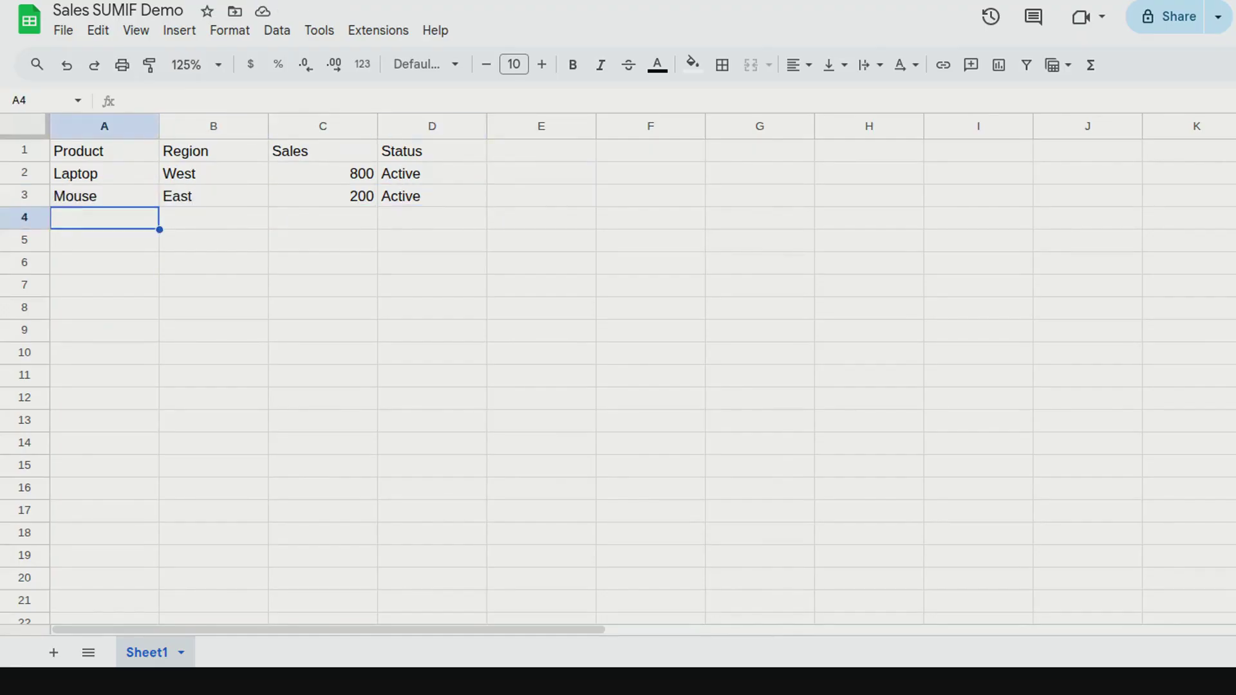
Enter Keyboard, West, 700, Pending in row 4 and Monitor, North, 1000, Active in row 5
{"action": "type", "text": "Keyboard\tWest"}
{"action": "key", "text": "Tab"}
{"action": "type", "text": "700\tPending"}
{"action": "key", "text": "Return"}
{"action": "type", "text": "Monitor\tNorth\t1000\tActive"}
{"action": "key", "text": "Return"}
Enter Tablet, West, 400, Active in row 6 and Printer, South, 300, Pending in row 7
{"action": "type", "text": "Tablet\tWest\t400"}
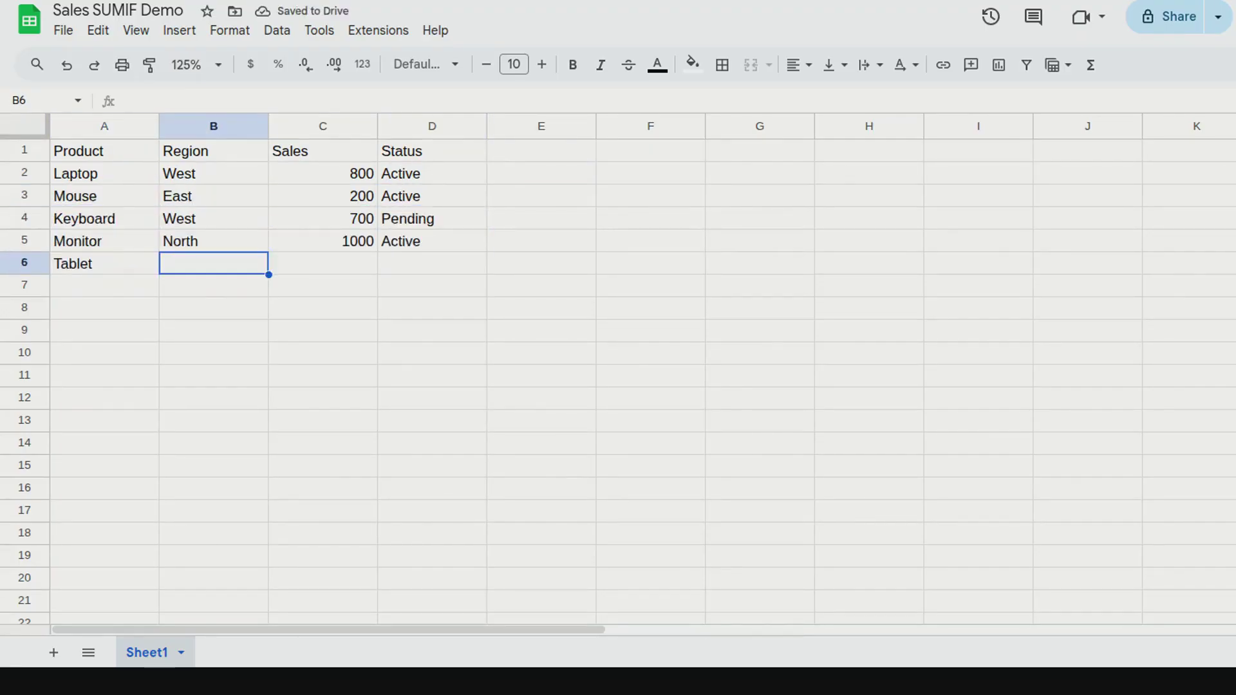
{"action": "key", "text": "Tab"}
{"action": "type", "text": "Active"}
{"action": "key", "text": "Return"}
{"action": "type", "text": "Printer\tSouth"}
{"action": "key", "text": "Tab"}
{"action": "type", "text": "300\tPending"}
{"action": "key", "text": "Return"}
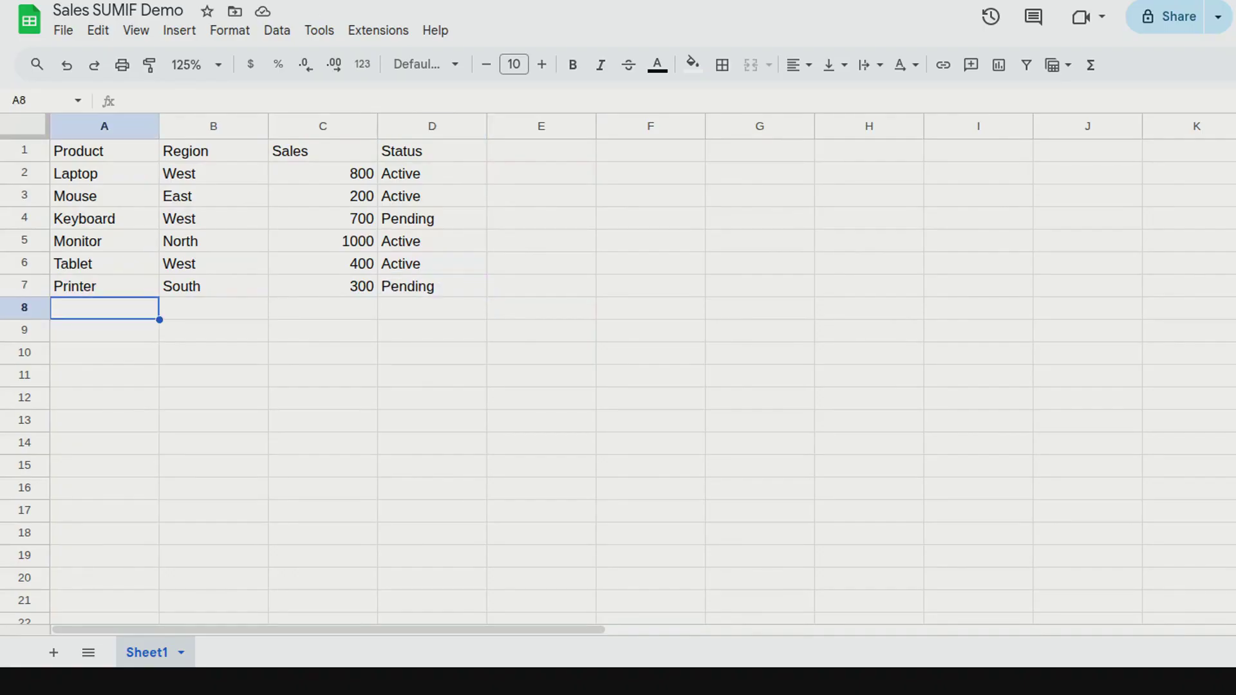
Label F1 as West Sales and total the West region's sales in F2 with =SUMIF(B2:B7,"West",C2:C7)
{"action": "key", "text": "ctrl+Home"}
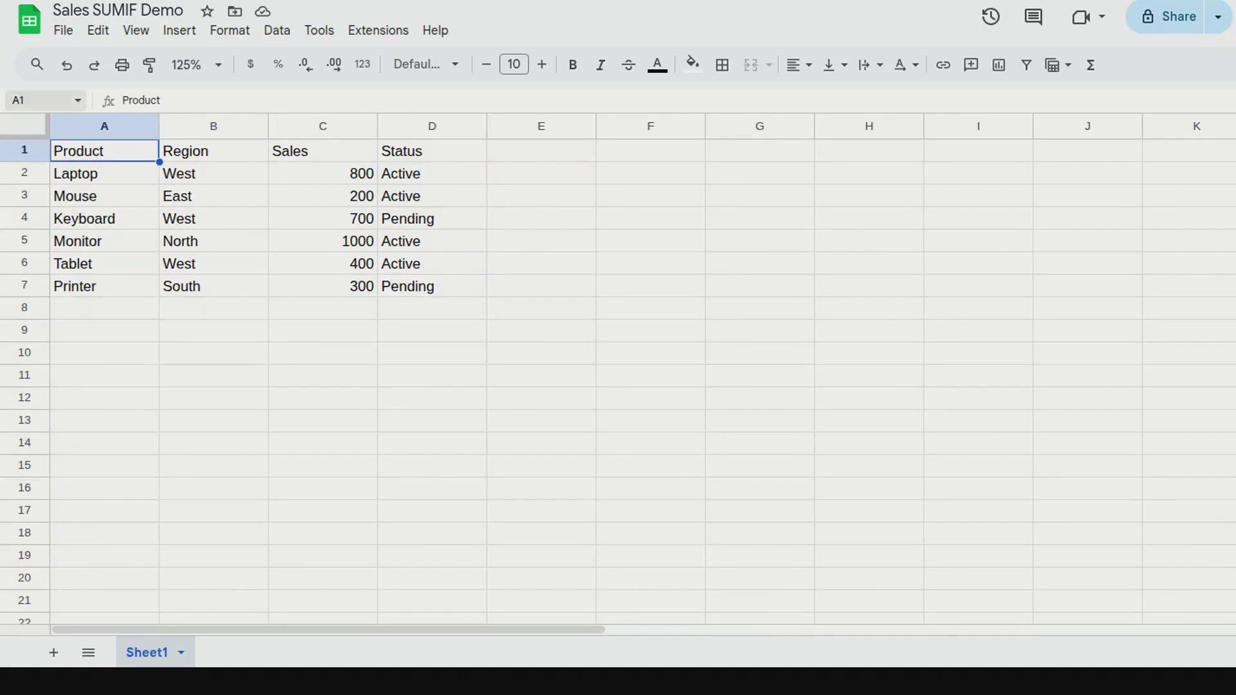
{"action": "key", "text": "ctrl+j"}
{"action": "type", "text": "F1"}
{"action": "key", "text": "Return"}
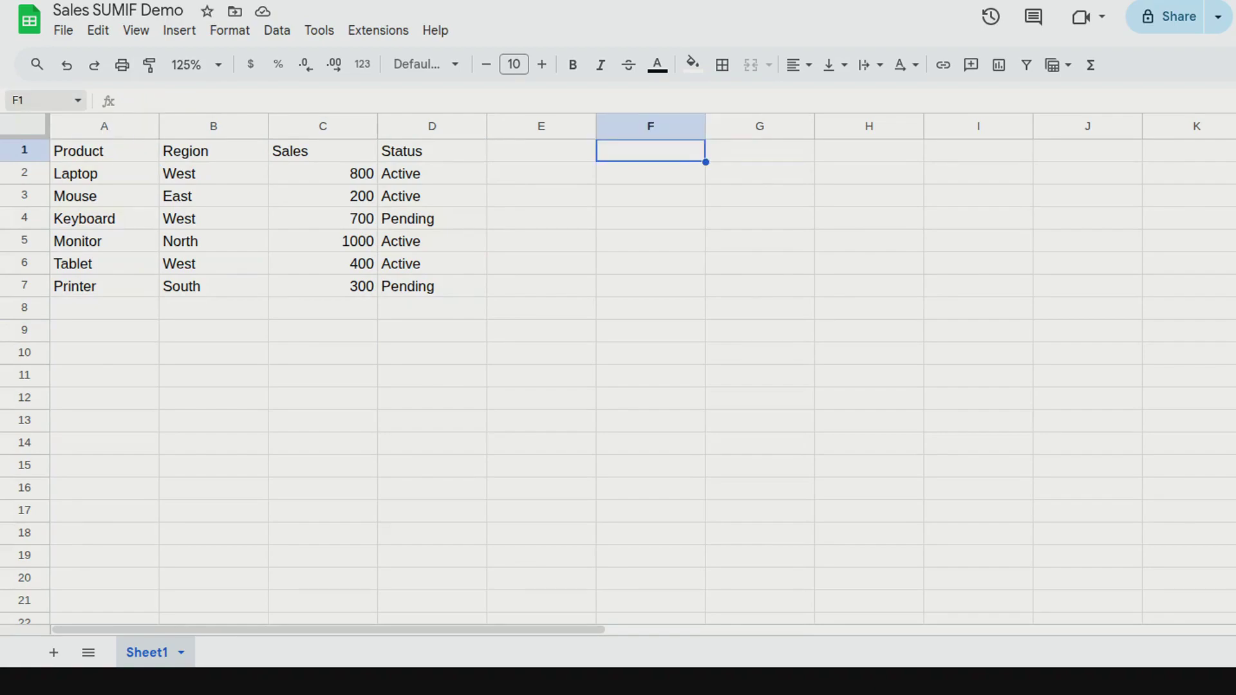
{"action": "type", "text": "West Sales"}
{"action": "key", "text": "Return"}
{"action": "type", "text": "=SUMIF(B2:B7,\"West\",C2:C7)"}
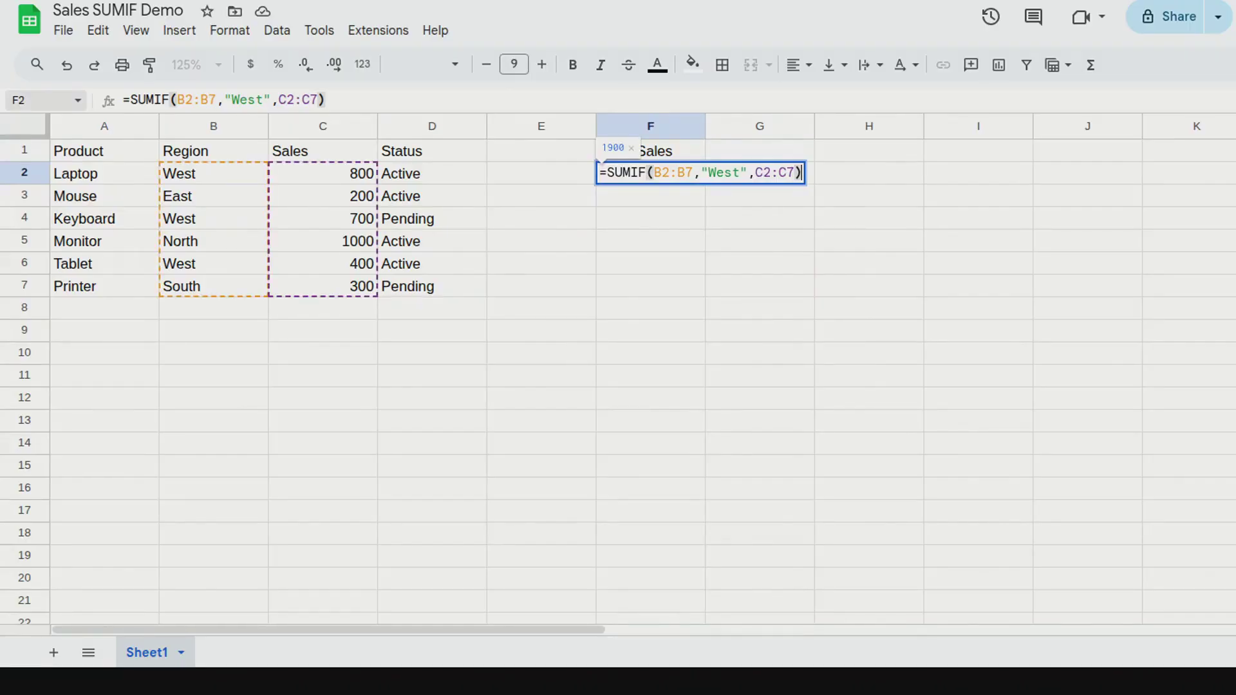
{"action": "key", "text": "Return"}
Label G1 as Sales > 500 and total the sales above 500 in G2 with =SUMIF(C2:C7,">500")
{"action": "left_click", "coordinate": [38, 101]}
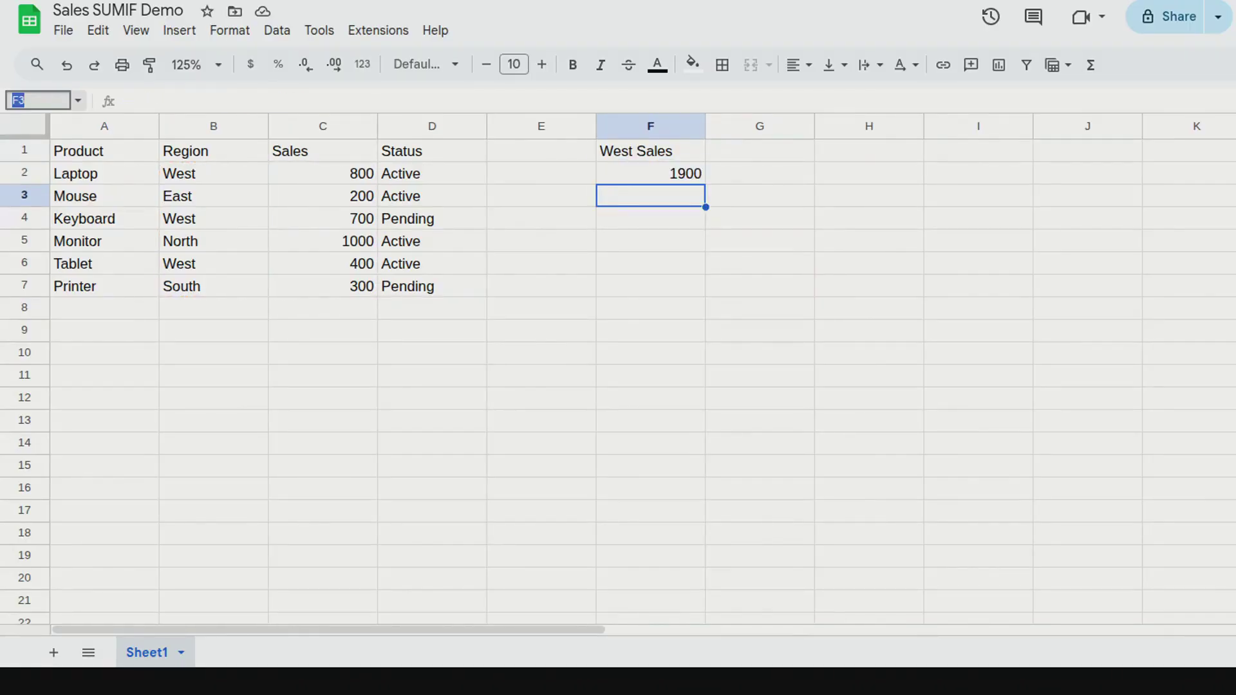
{"action": "type", "text": "G1"}
{"action": "key", "text": "Return"}
{"action": "type", "text": "Sales > 500"}
{"action": "key", "text": "Return"}
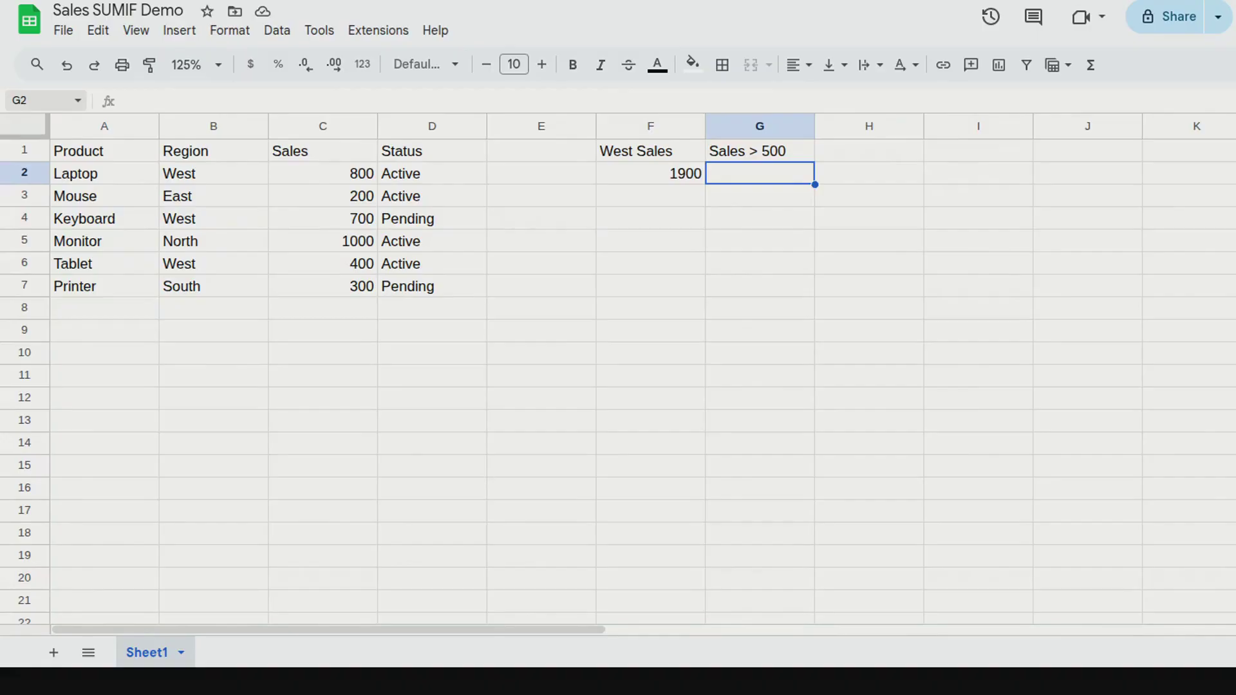
{"action": "type", "text": "=SUMIF(C2:C7,\">500\")"}
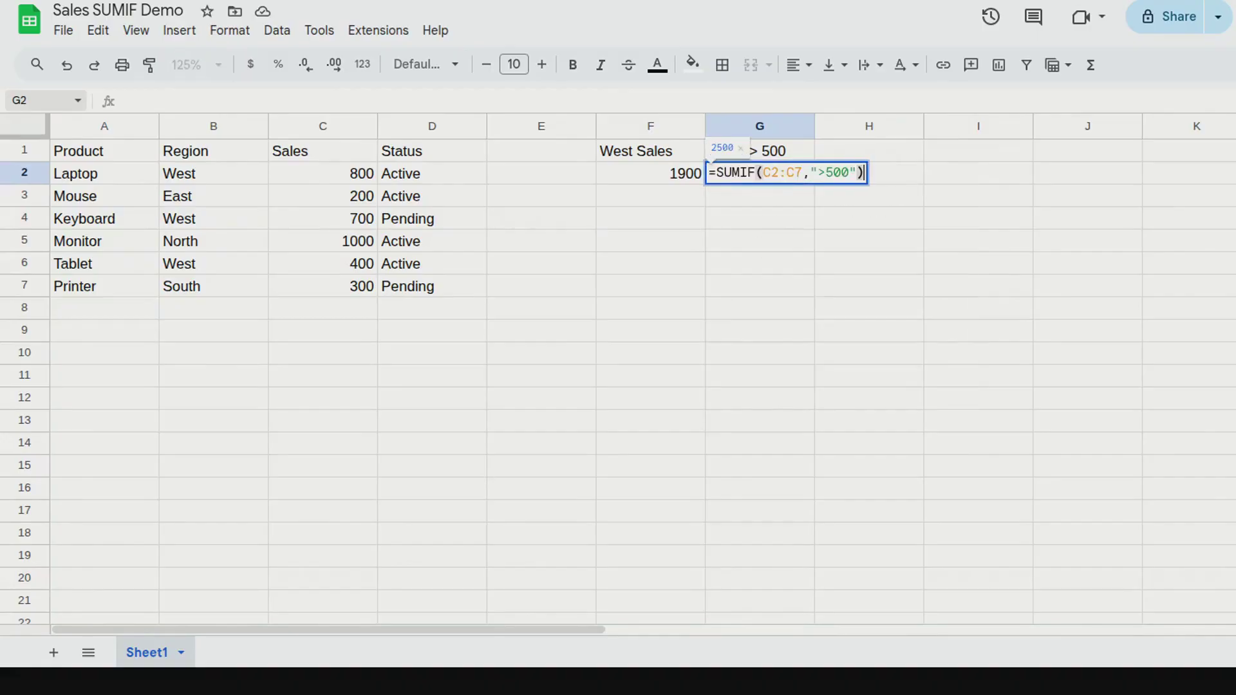
{"action": "key", "text": "Return"}
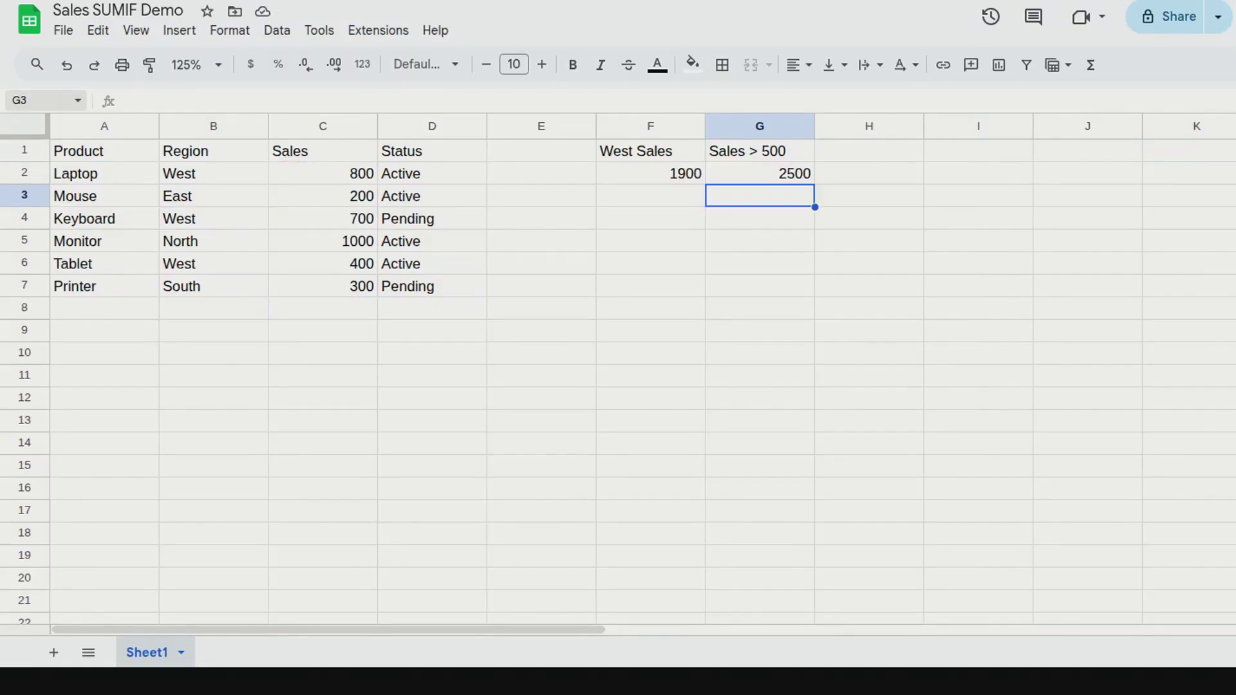
Label H1 as West & Active and enter =SUMIFS(C2:C7,B2:B7,"West",D2:D7,"Active") in H2
{"action": "left_click", "coordinate": [39, 100]}
{"action": "type", "text": "H1"}
{"action": "key", "text": "Return"}
{"action": "type", "text": "We"}
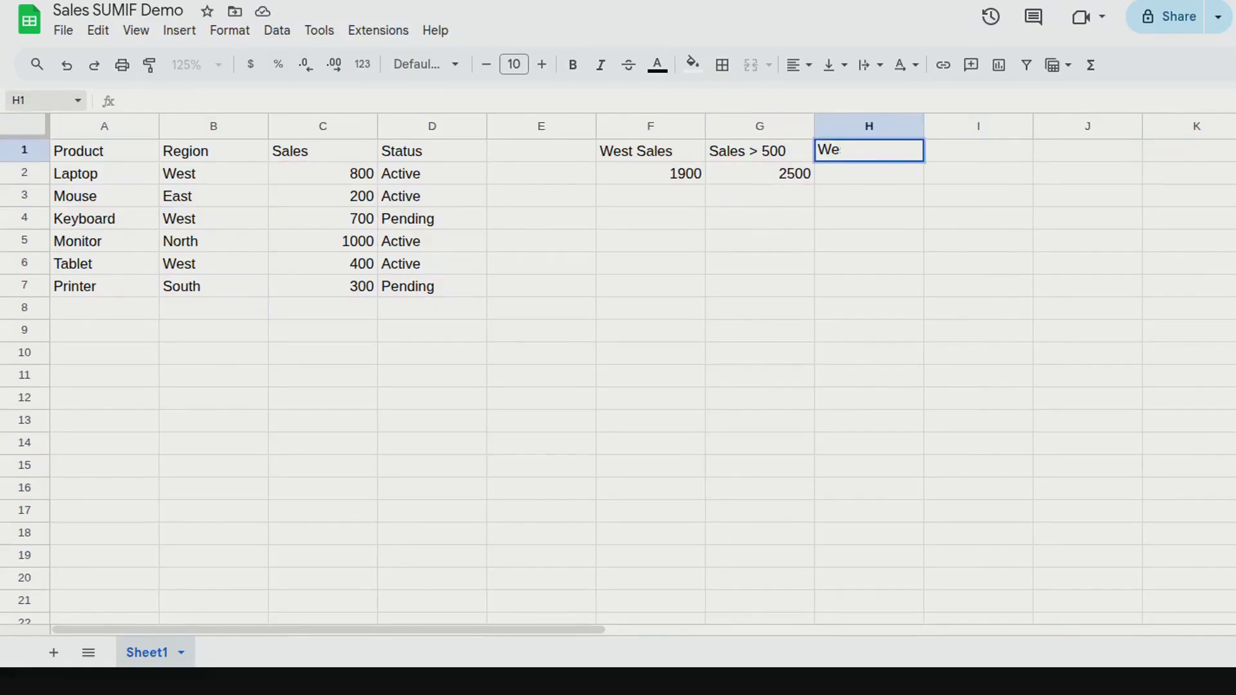
{"action": "type", "text": "st & Active"}
{"action": "key", "text": "Return"}
{"action": "type", "text": "=SUMIFS(C2:C7,B2:B7,\"West\",D2:D7,\"Active\")"}
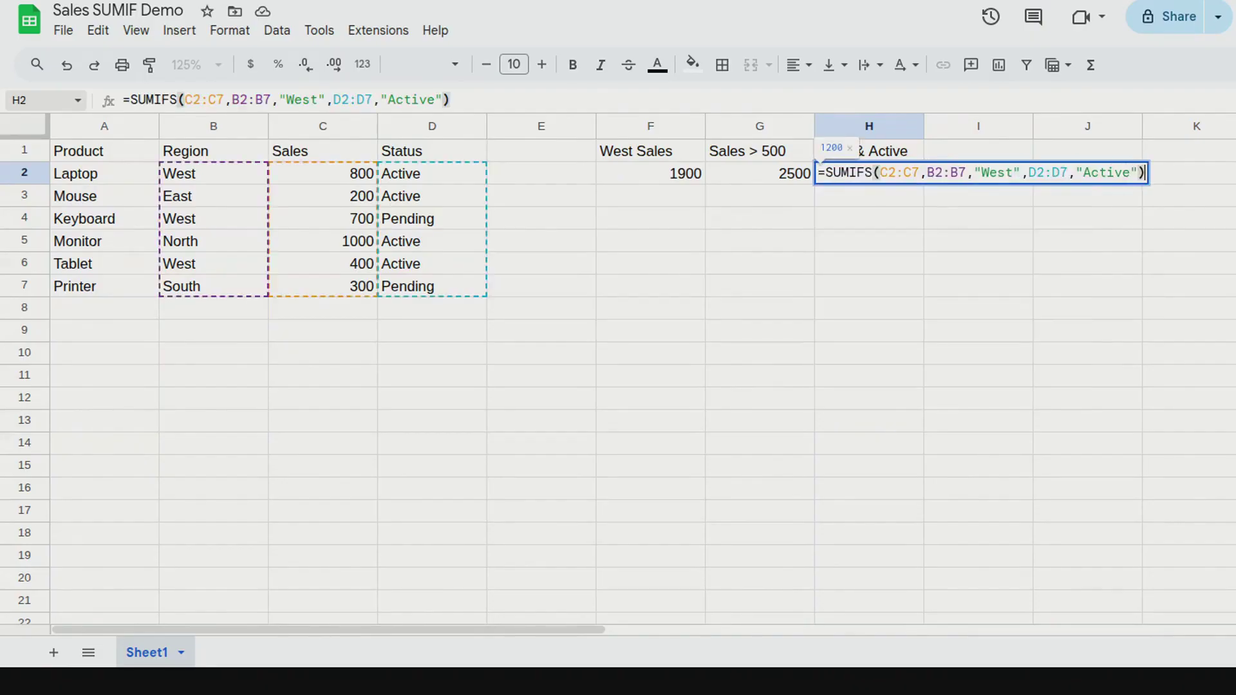
{"action": "key", "text": "Return"}
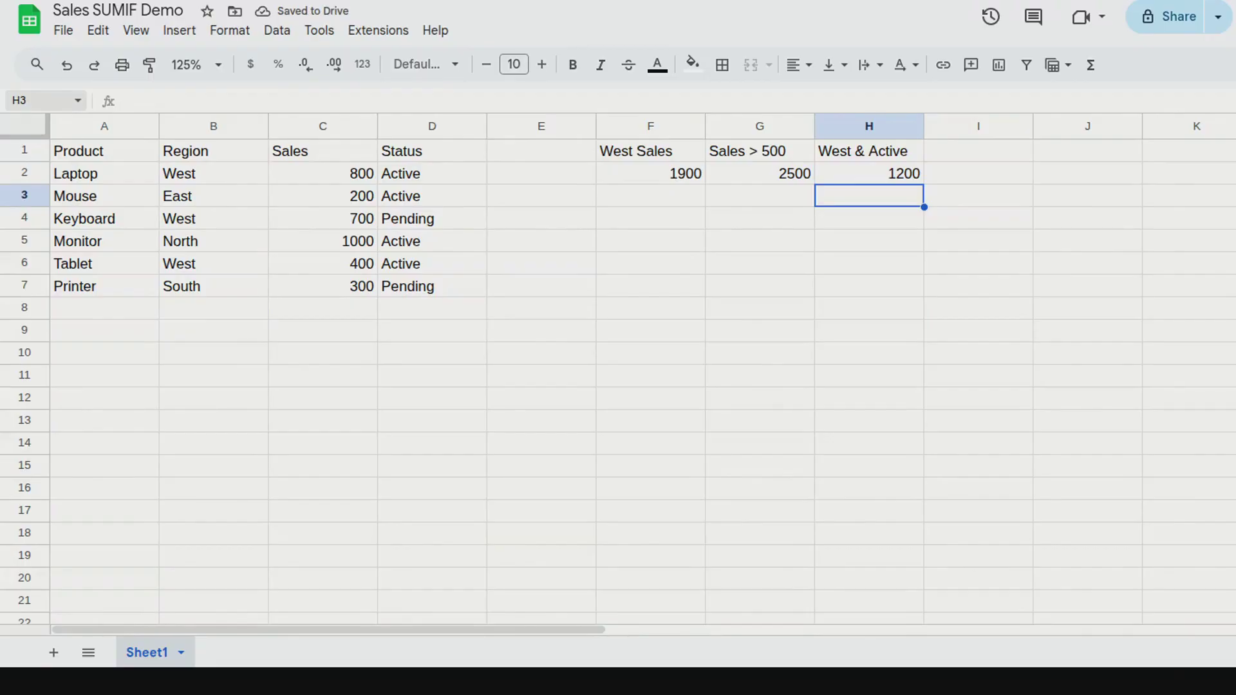
Label I1 as West & >500 and enter =SUMIFS(C2:C7,B2:B7,"West",C2:C7,">500") in I2
{"action": "left_click", "coordinate": [39, 100]}
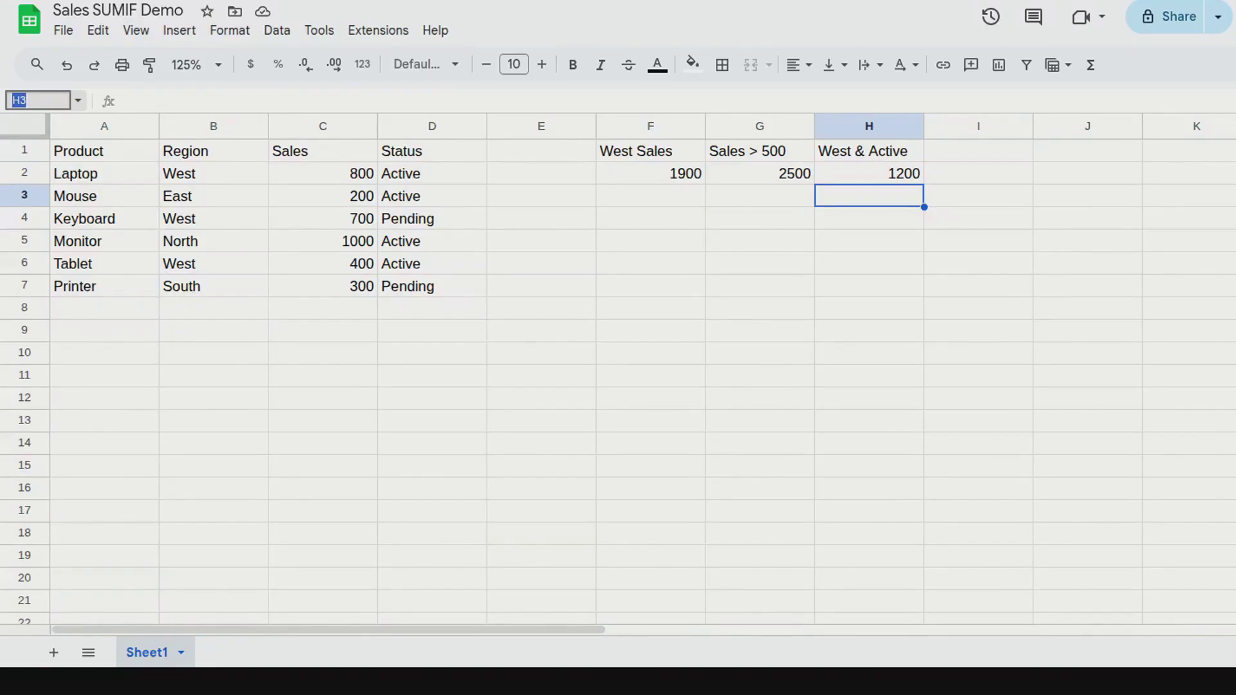
{"action": "type", "text": "I1"}
{"action": "key", "text": "Return"}
{"action": "type", "text": "West & >500"}
{"action": "key", "text": "Return"}
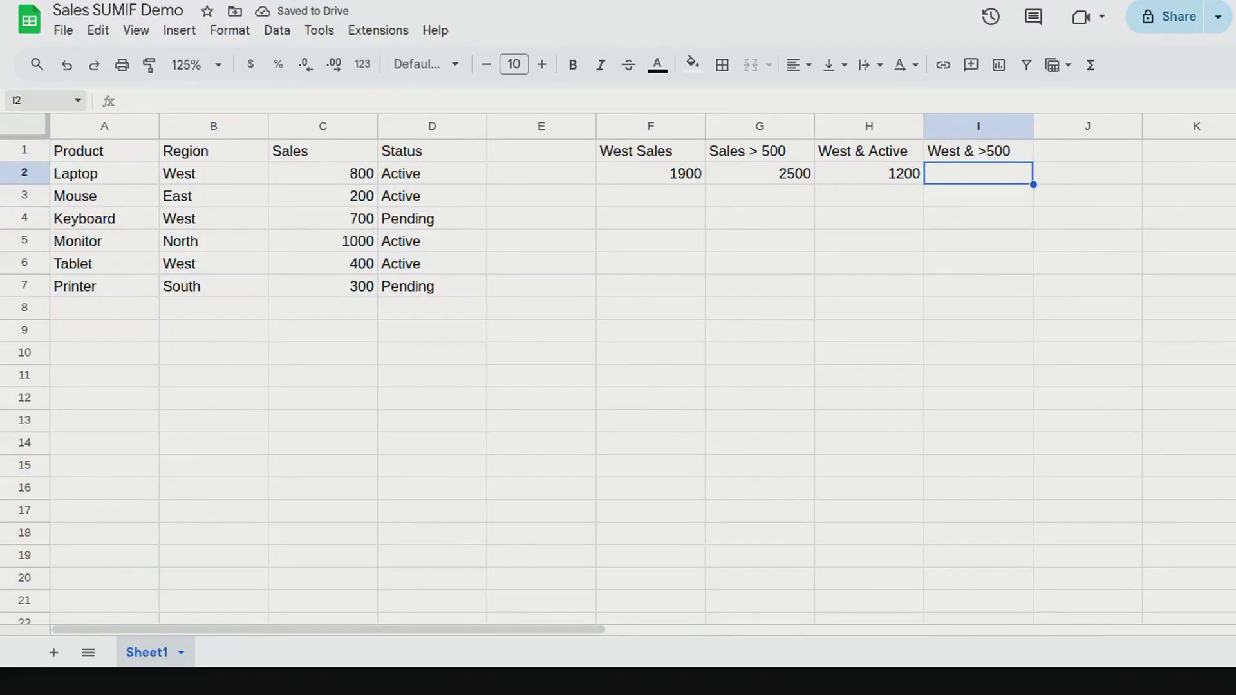
{"action": "type", "text": "=SUMIFS(C2:C7,B2:B7,\"West\",C2:C7,\">500"}
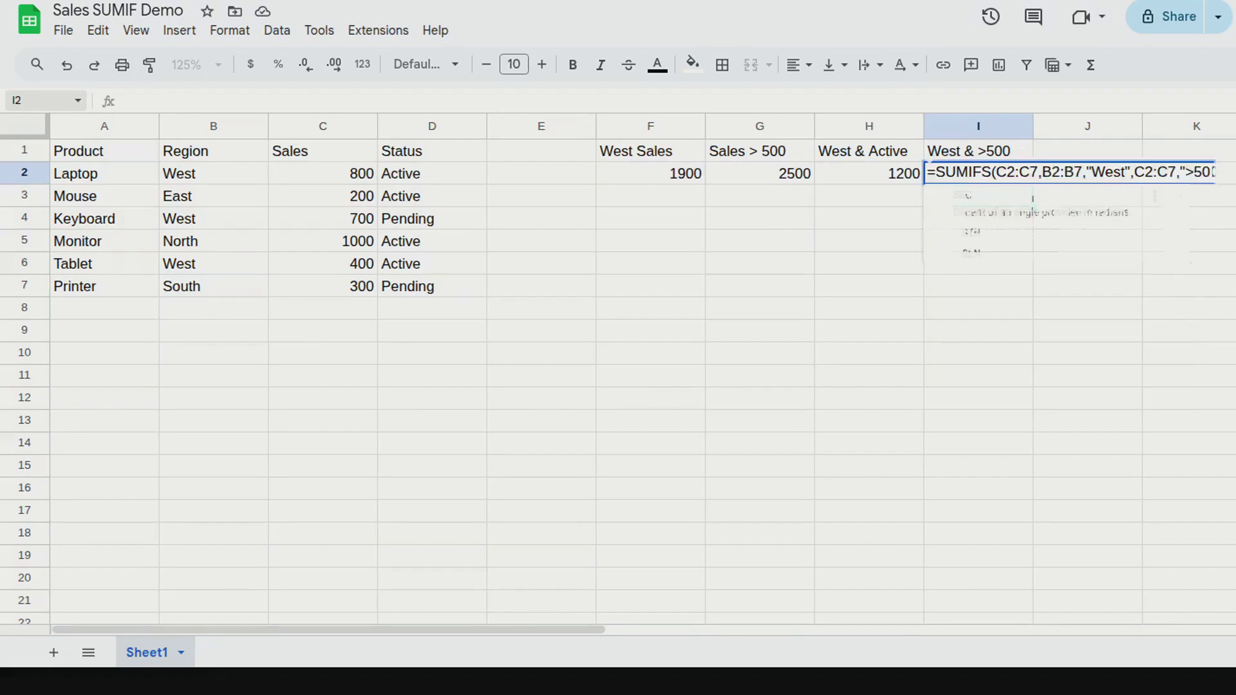
{"action": "key", "text": "Return"}
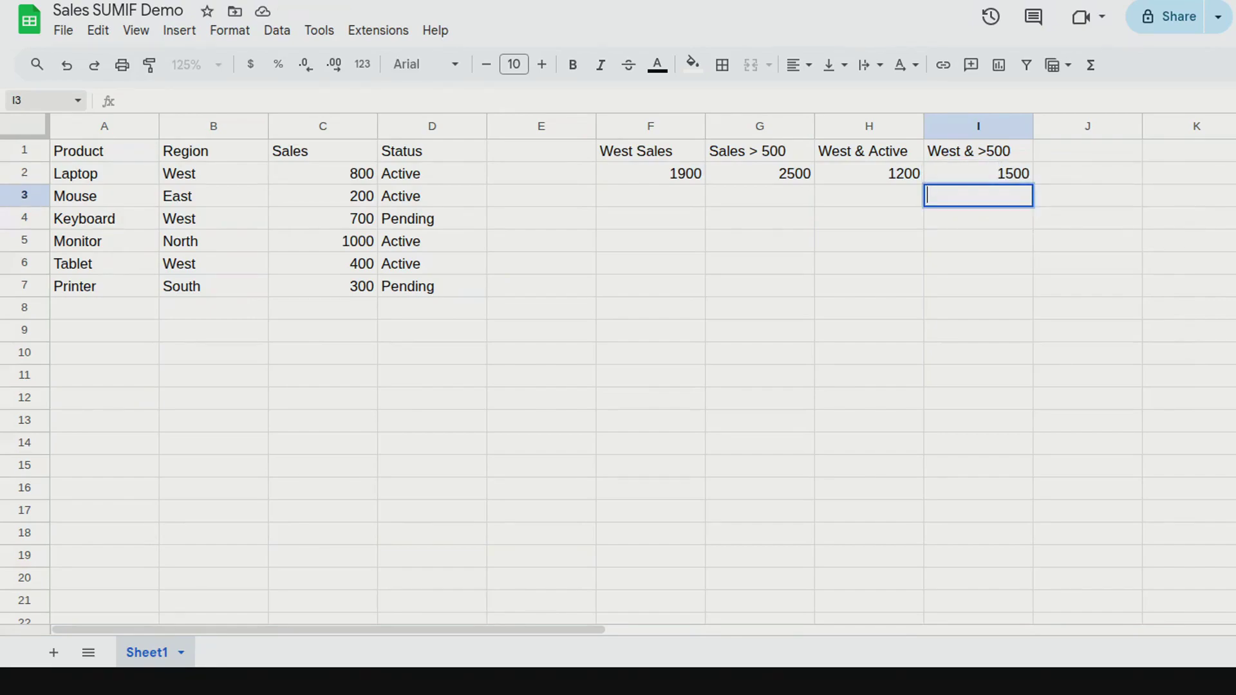
Review the SUMIF and SUMIFS formulas in F2, G2, H2 and I2 one by one, ending at cell A1
{"action": "key", "text": "ctrl+j"}
{"action": "type", "text": "F2"}
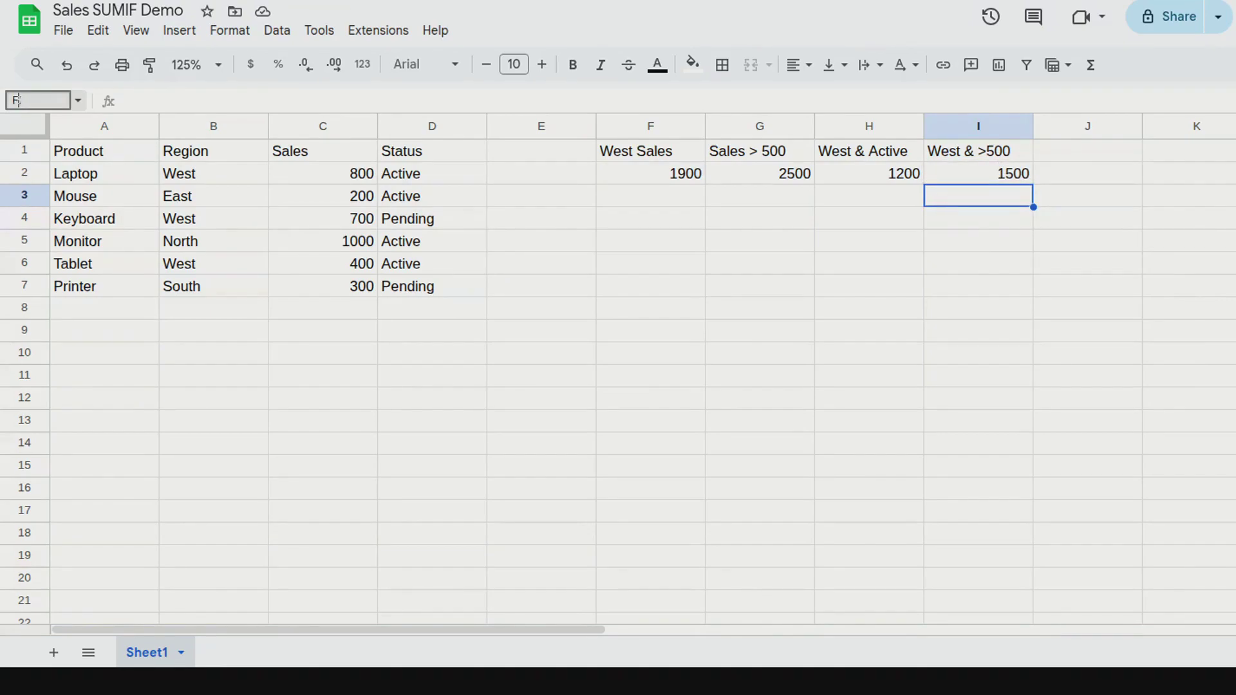
{"action": "key", "text": "Return"}
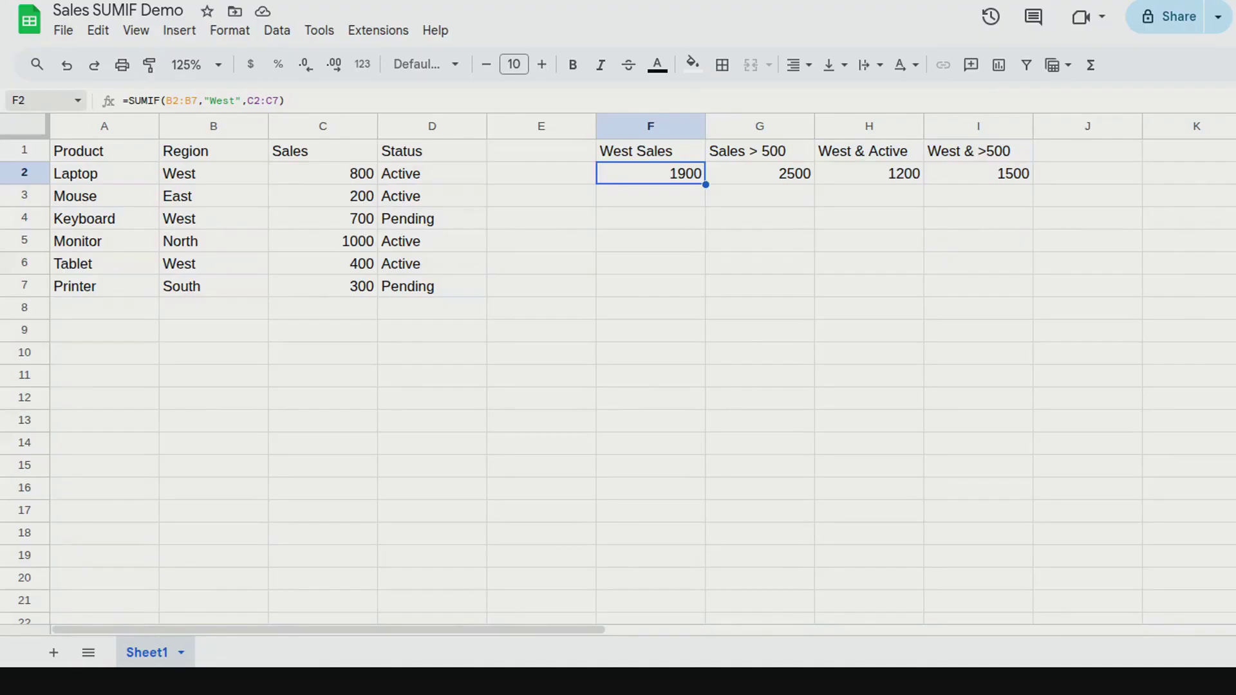
{"action": "left_click", "coordinate": [38, 101]}
{"action": "type", "text": "G2"}
{"action": "key", "text": "Return"}
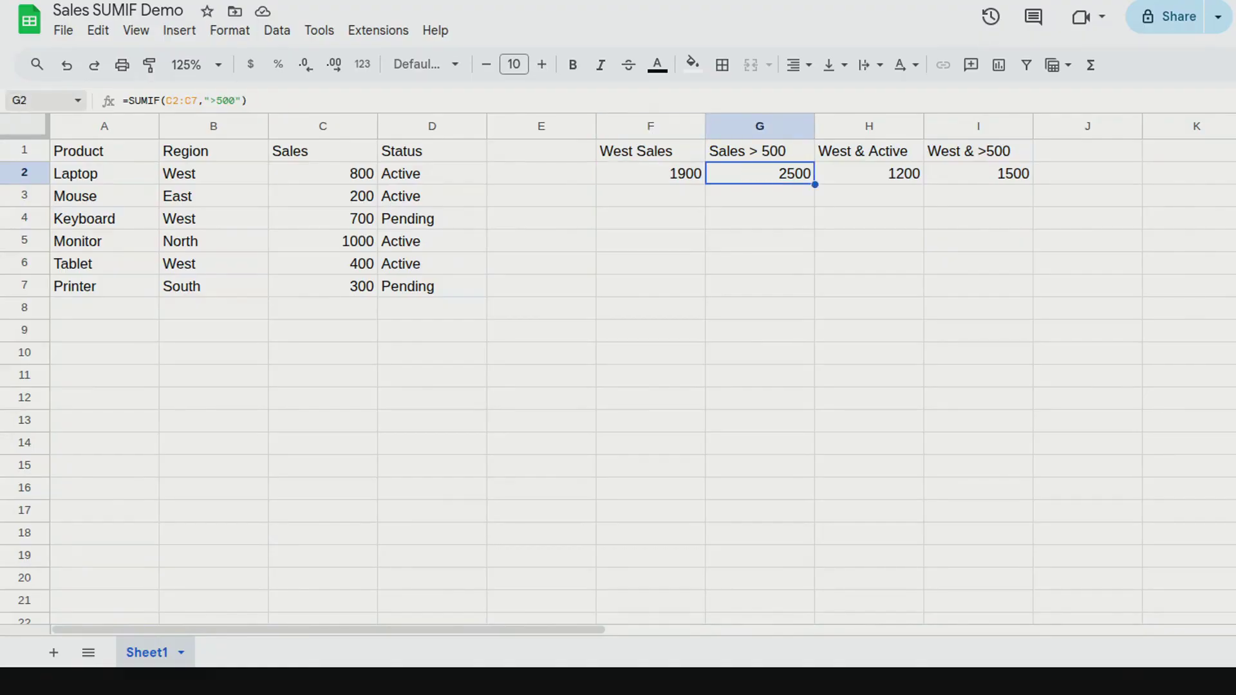
{"action": "left_click", "coordinate": [38, 101]}
{"action": "type", "text": "H2"}
{"action": "key", "text": "Return"}
{"action": "left_click", "coordinate": [38, 101]}
{"action": "type", "text": "I2"}
{"action": "key", "text": "Return"}
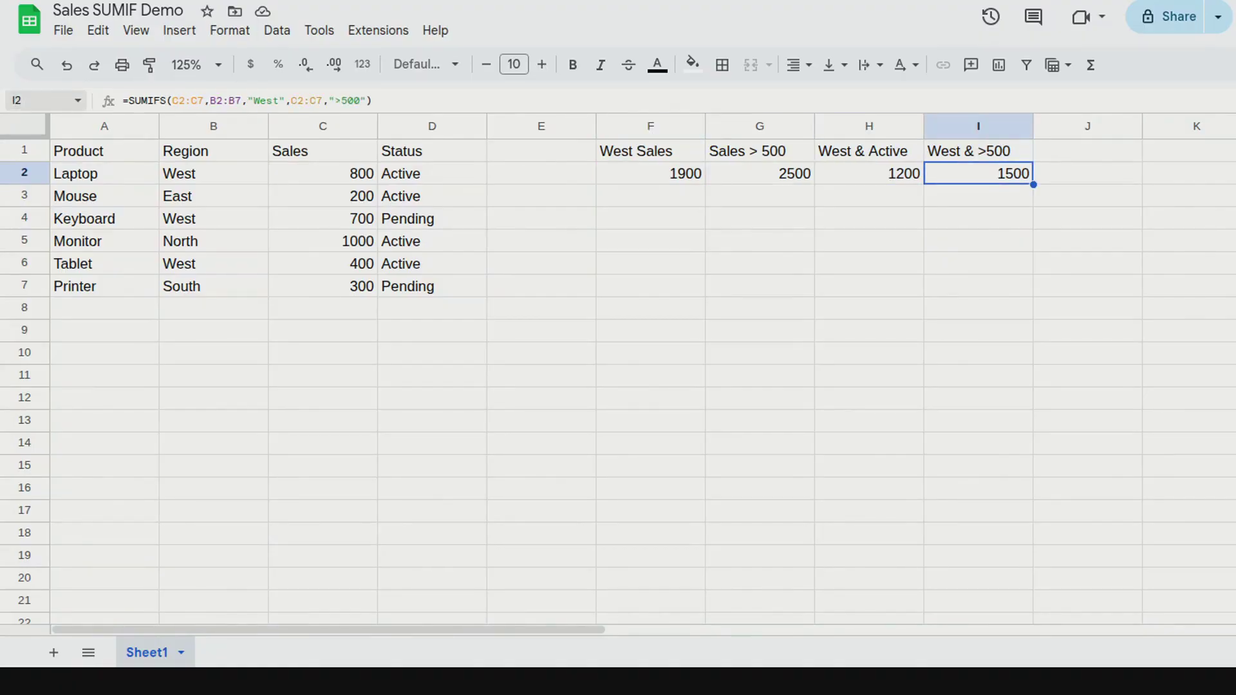
{"action": "left_click", "coordinate": [38, 100]}
{"action": "type", "text": "A1"}
{"action": "key", "text": "Return"}
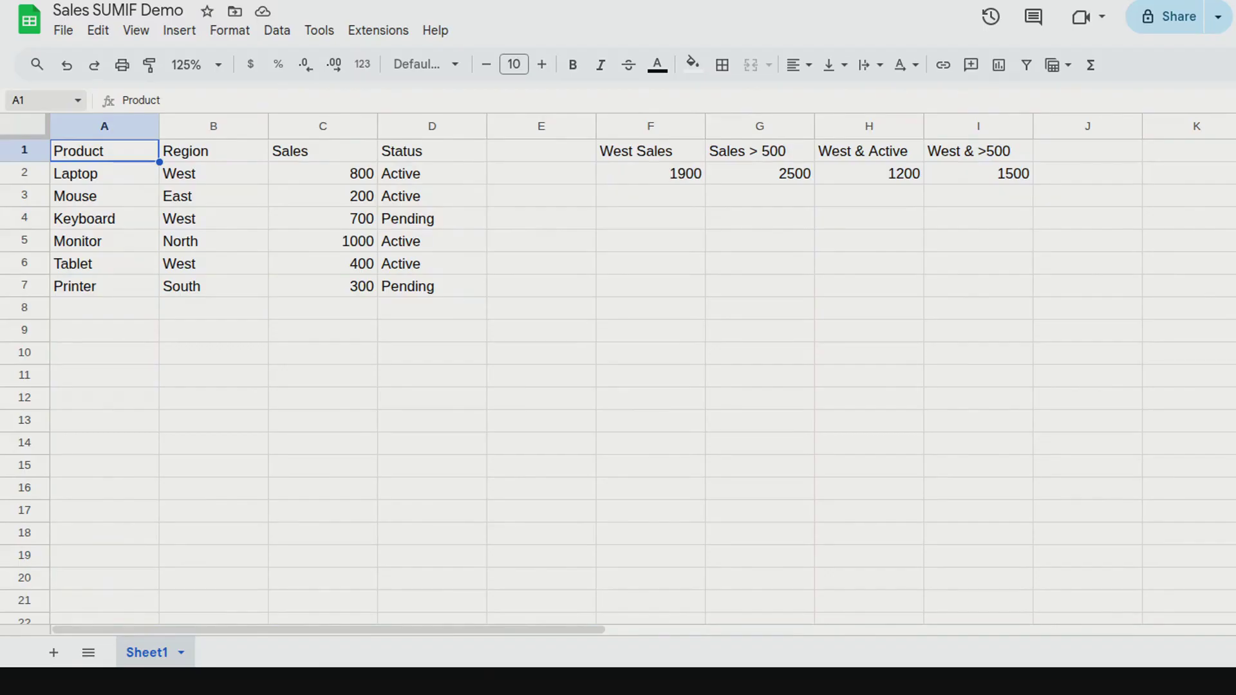